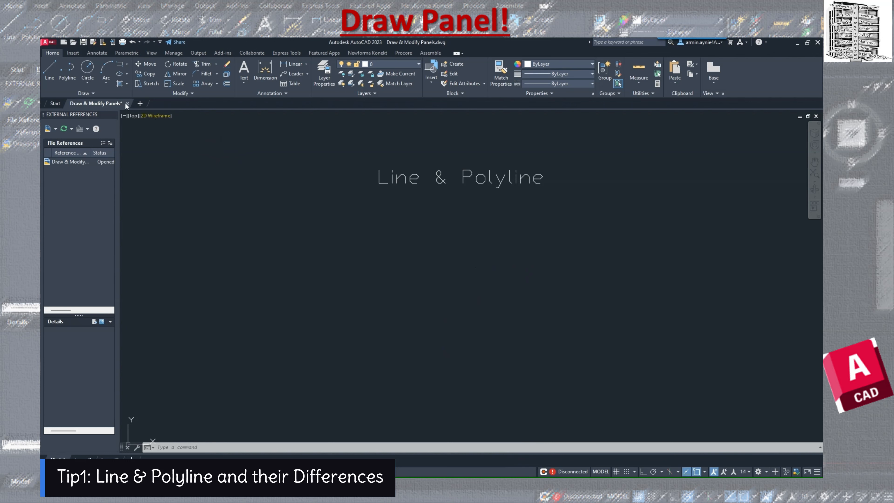
- Draw a zigzag of three connected line segments below the "Line & Polyline" title with the Line command
click(50, 71)
click(322, 319)
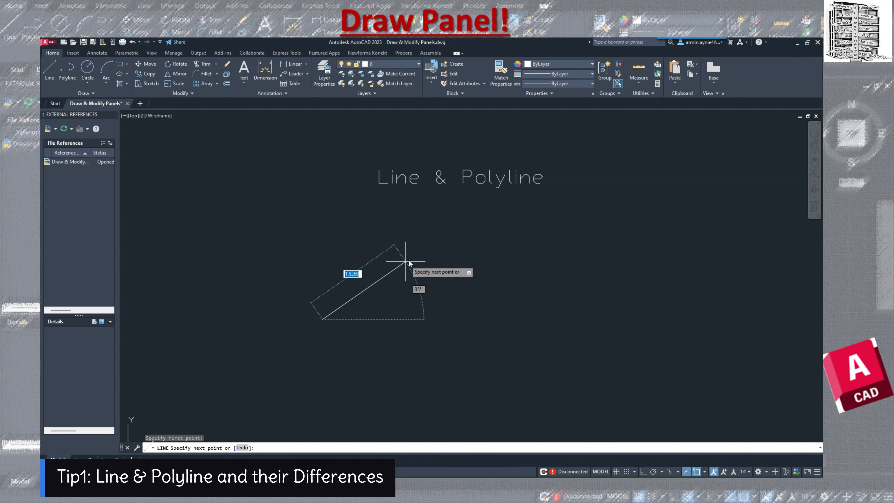
click(415, 254)
click(508, 344)
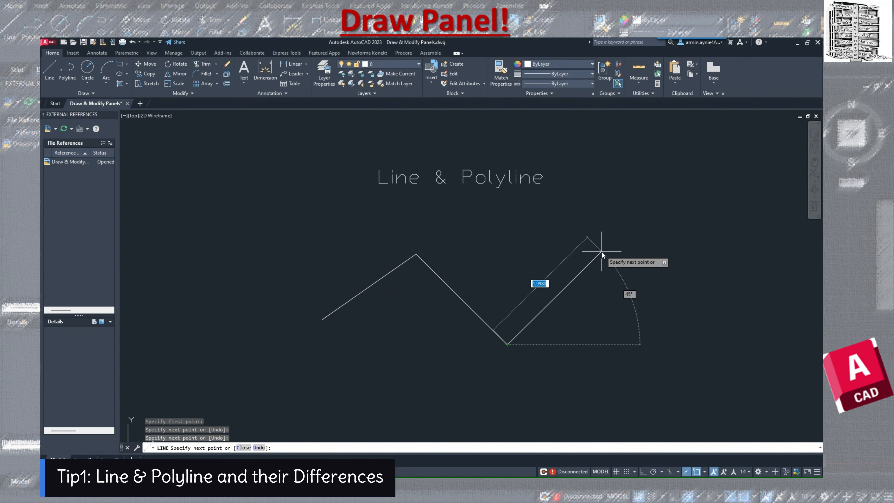
click(605, 245)
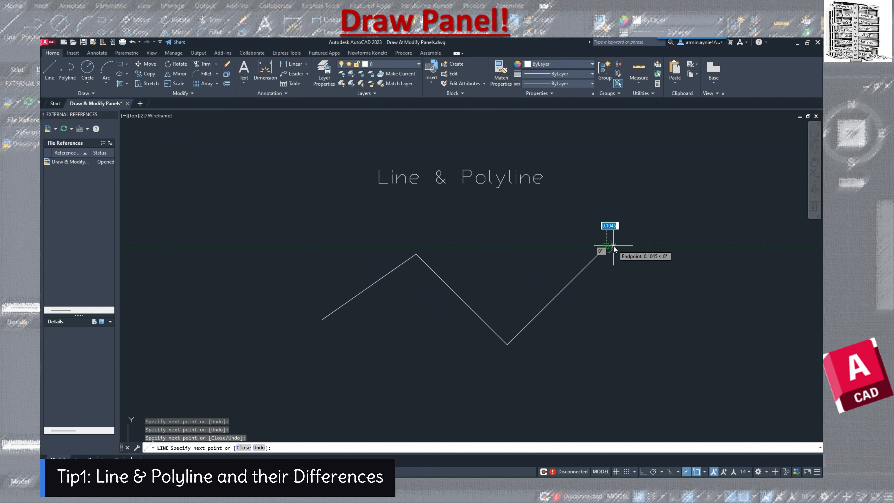
key(Escape)
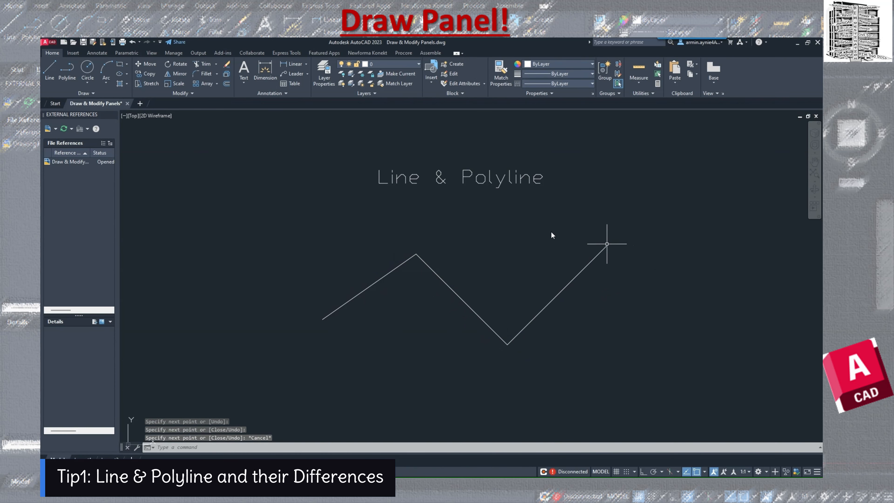
- Draw a similar three-segment zigzag below the lines as one polyline
click(70, 78)
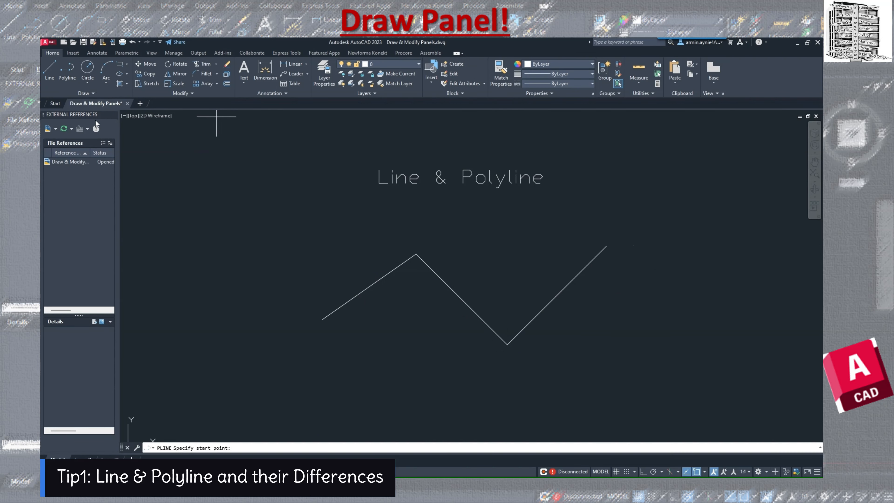
click(319, 415)
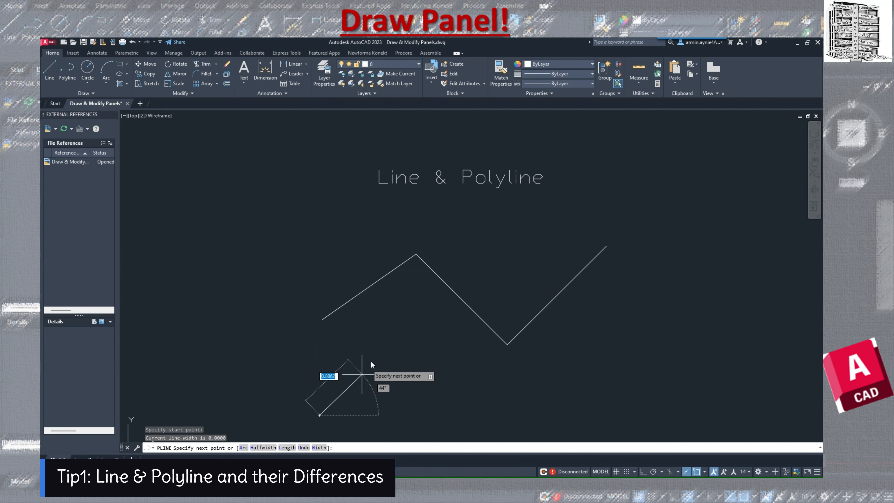
click(398, 350)
click(500, 418)
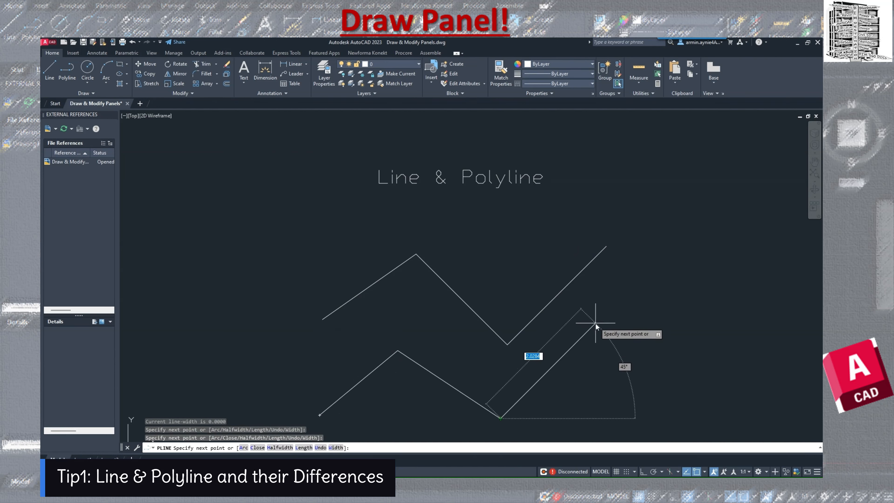
click(627, 304)
key(Escape)
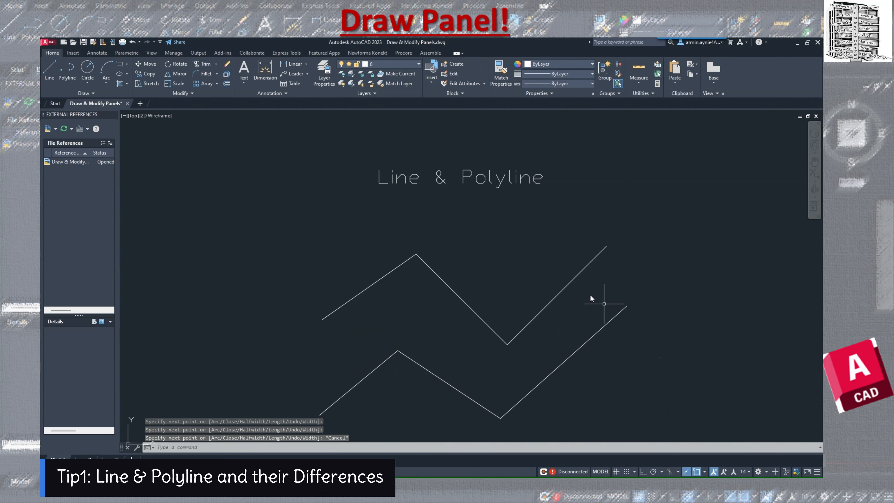
- Select the separate line segments and the polyline in turn to compare how each zigzag is selected
click(568, 285)
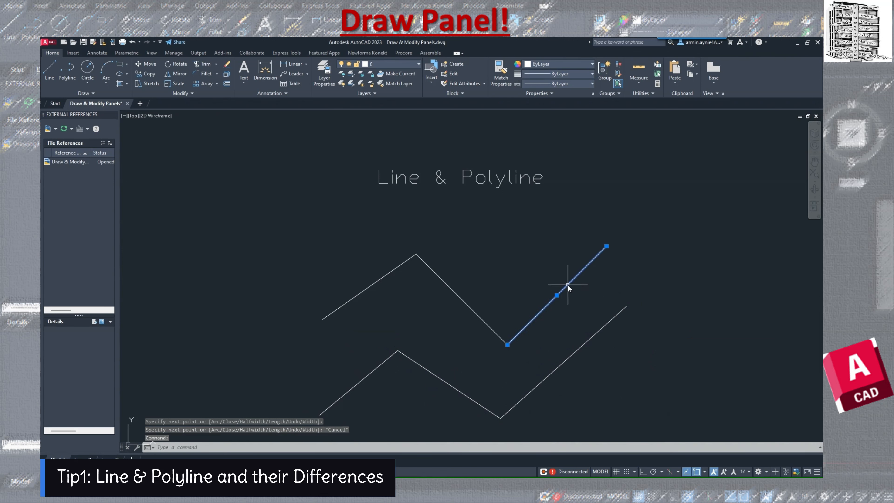
click(479, 316)
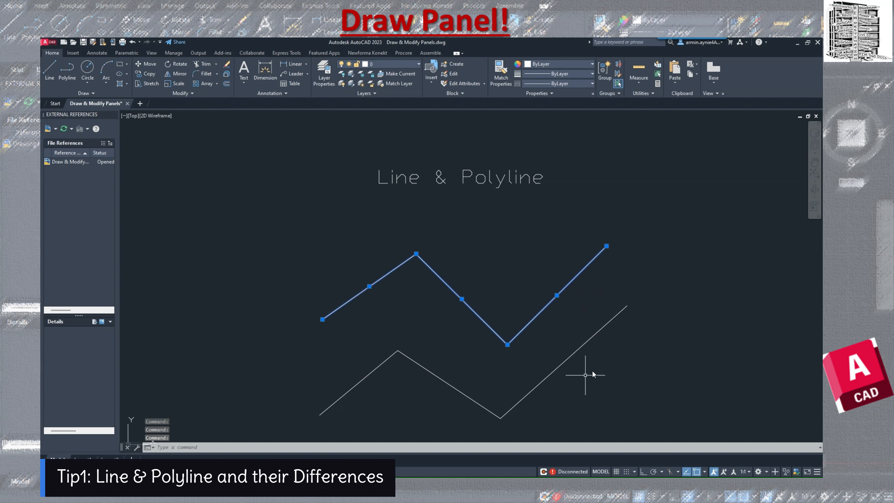
key(Escape)
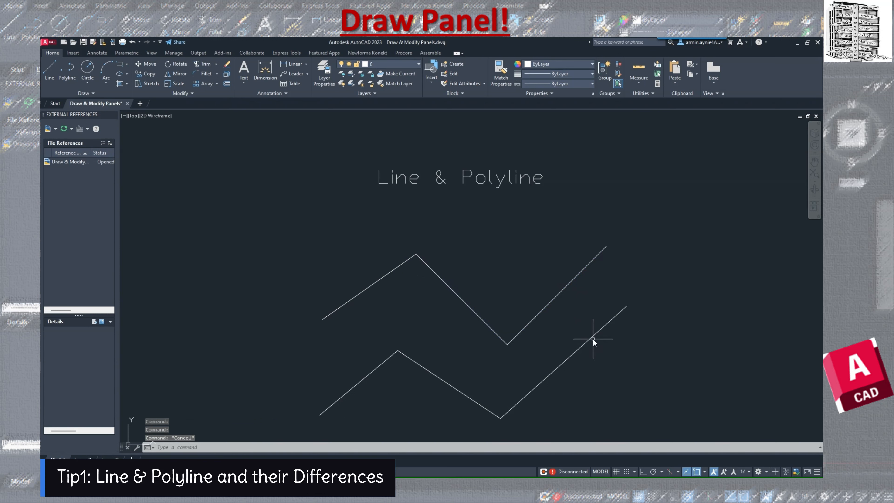
click(593, 338)
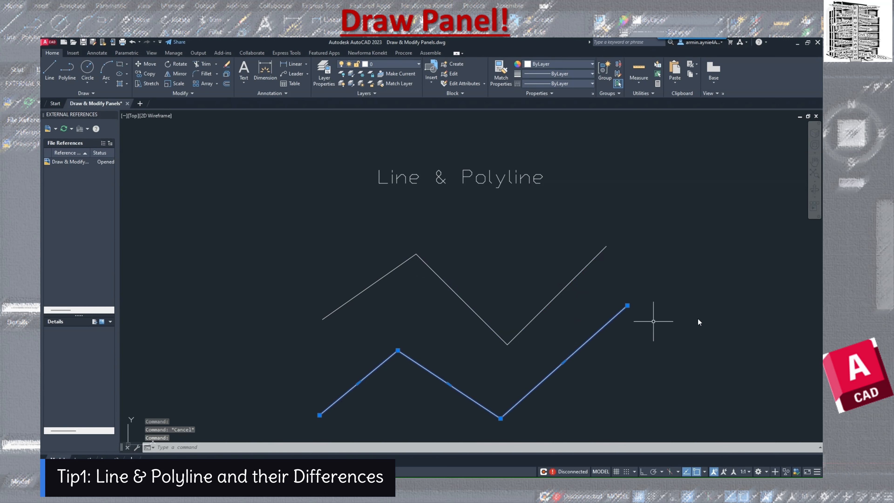
key(Escape)
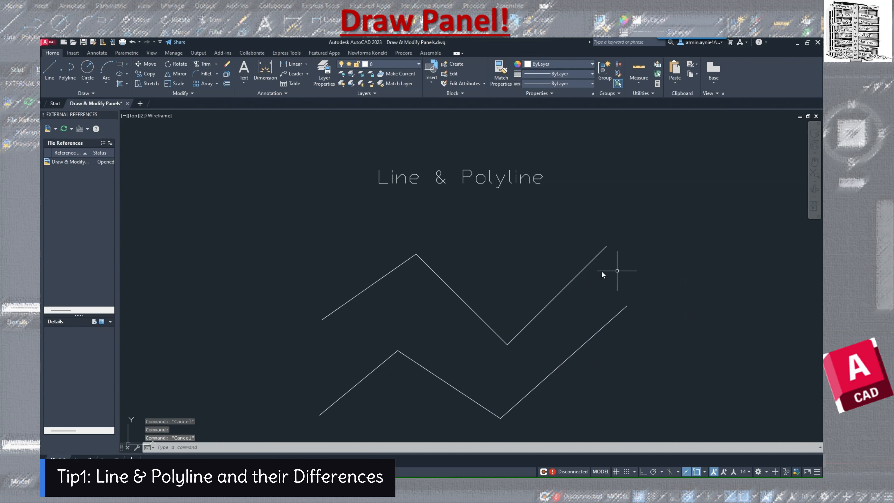
- Try moving the last line segment by its midpoint grip and stretching it from its upper endpoint
click(578, 271)
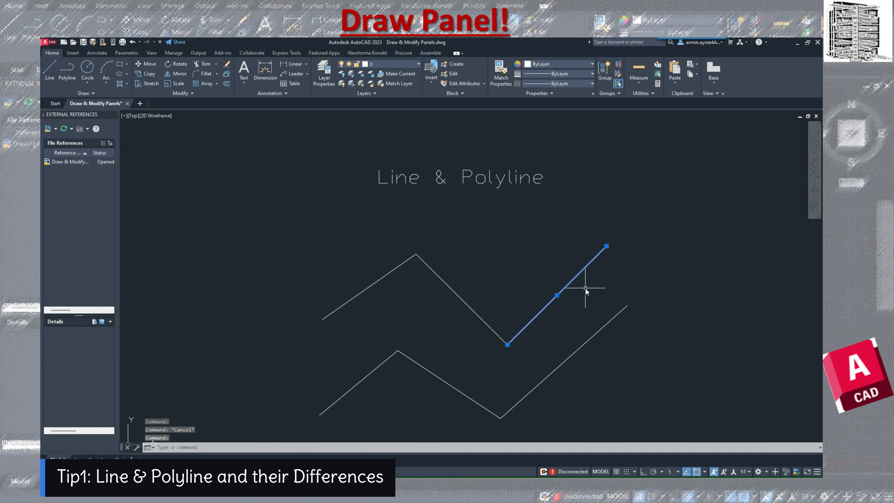
click(557, 295)
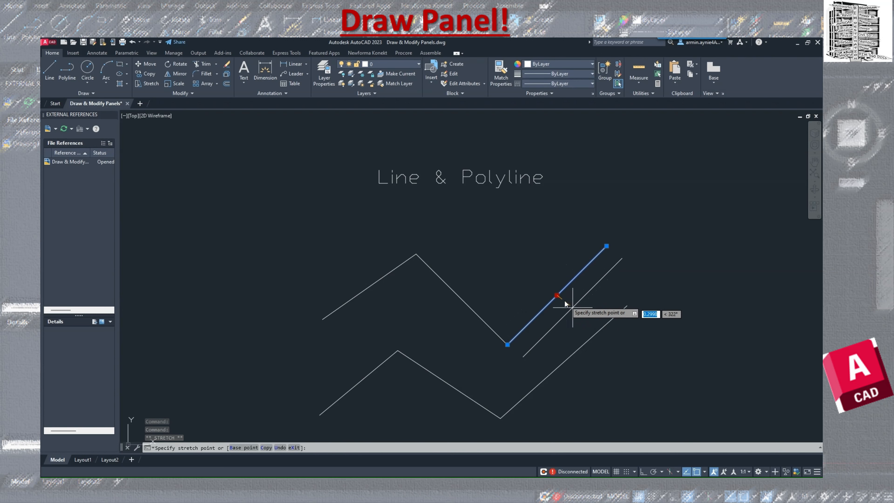
key(Escape)
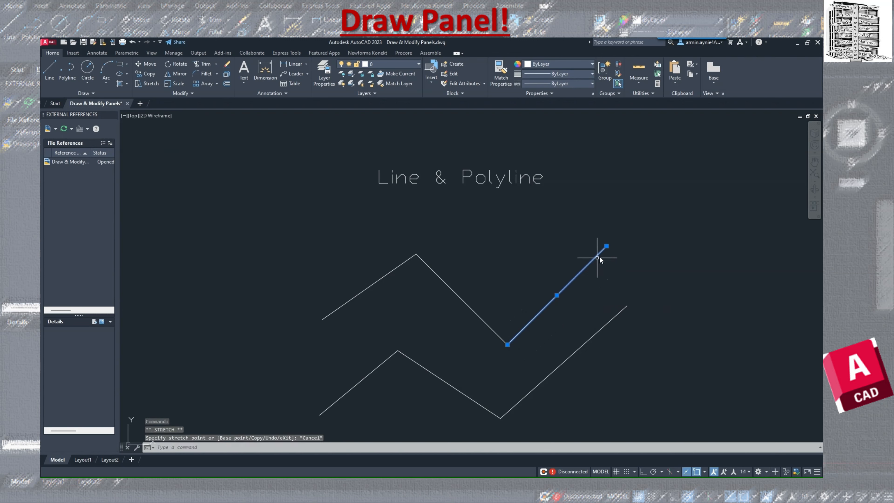
click(606, 246)
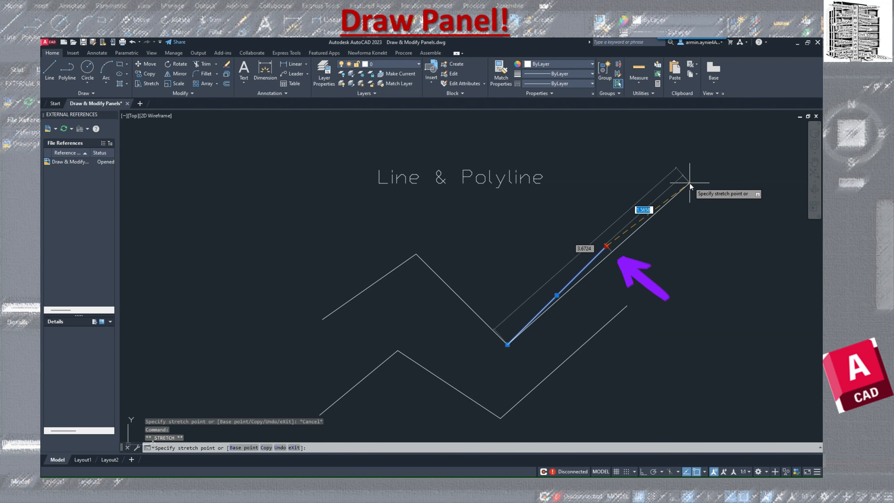
key(Down)
key(Escape)
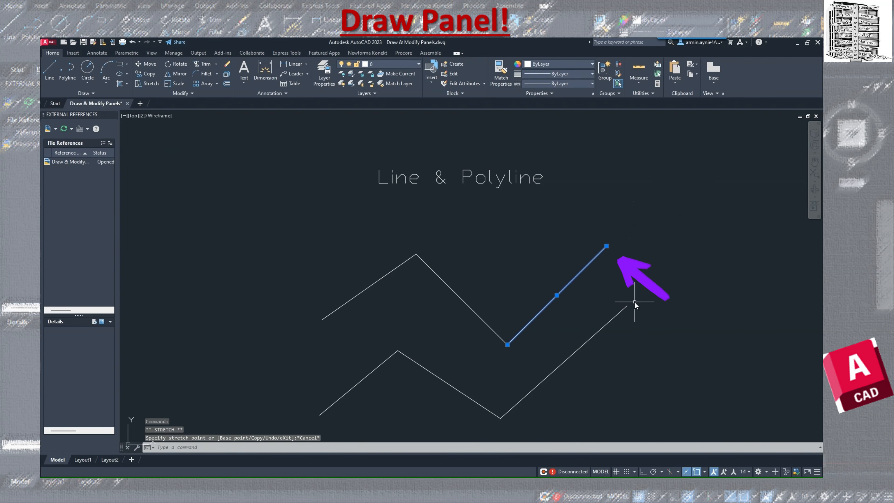
key(Escape)
- Select the polyline and examine the midpoint grip on its last segment
click(616, 318)
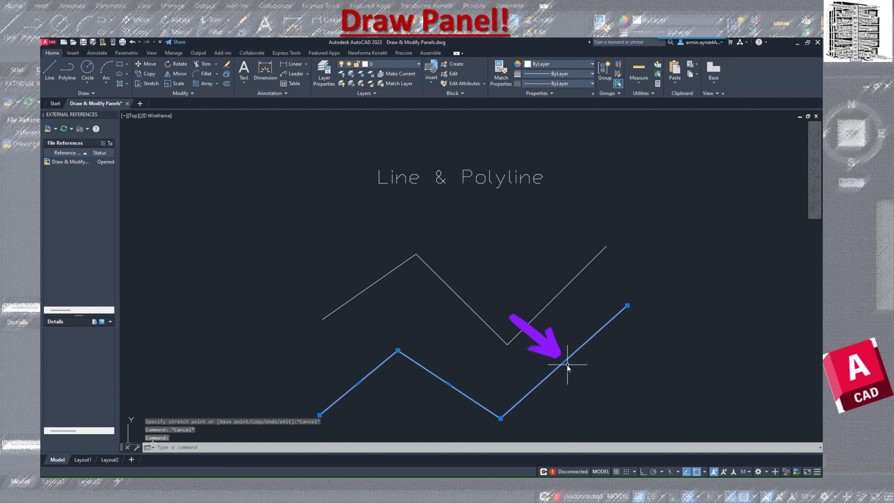
mouse_move(564, 364)
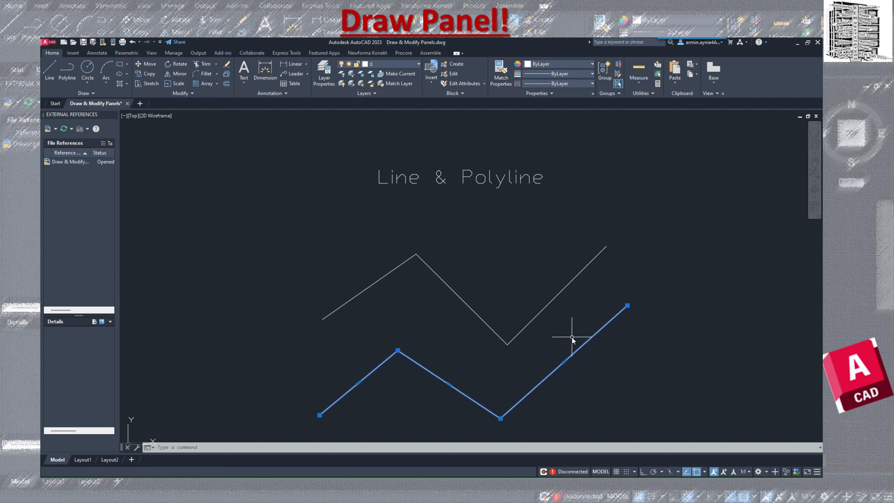
- Draw a circle with a radius of 1 centred below the "Circle" label
scroll(697, 302, down, 2)
middle_drag(723, 315, 453, 294)
scroll(594, 213, up, 2)
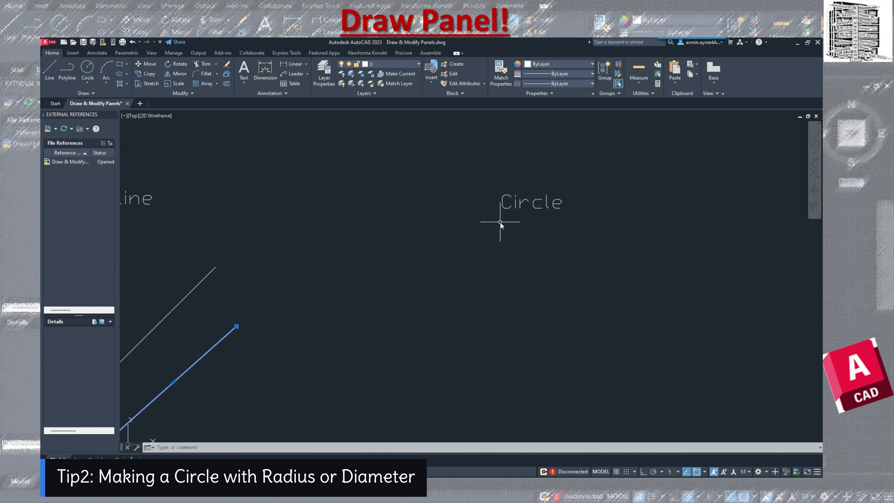
click(91, 71)
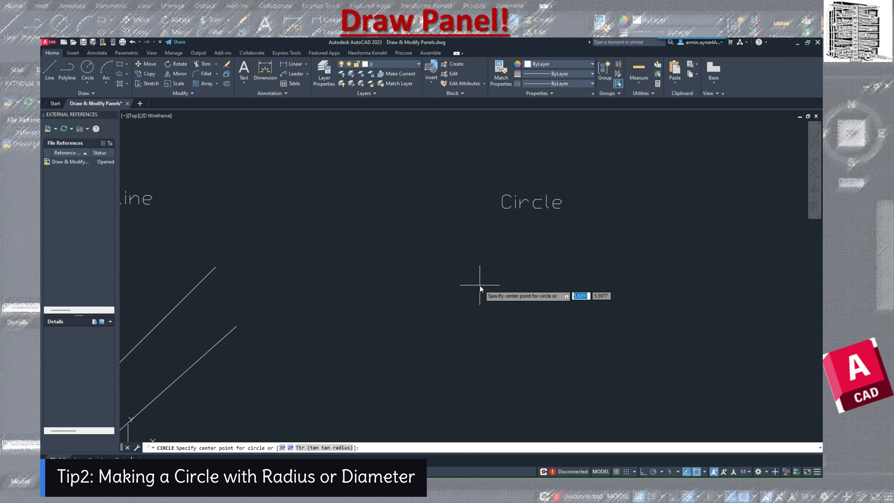
click(528, 270)
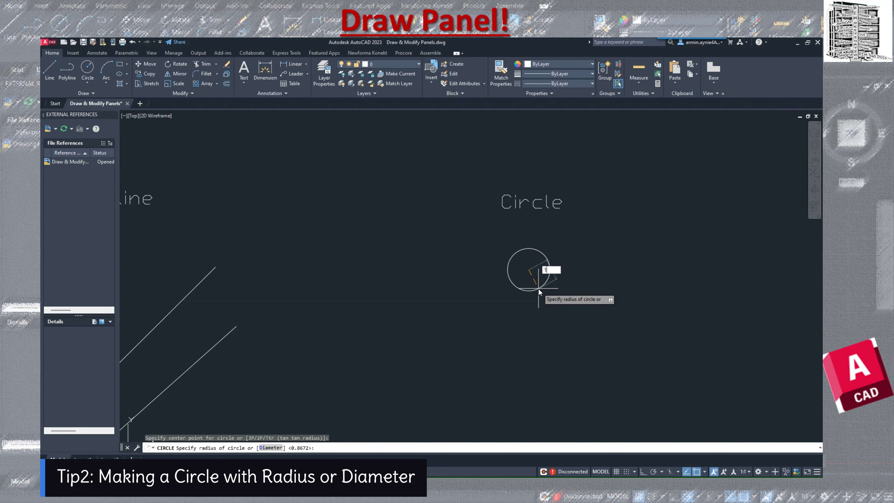
key(Return)
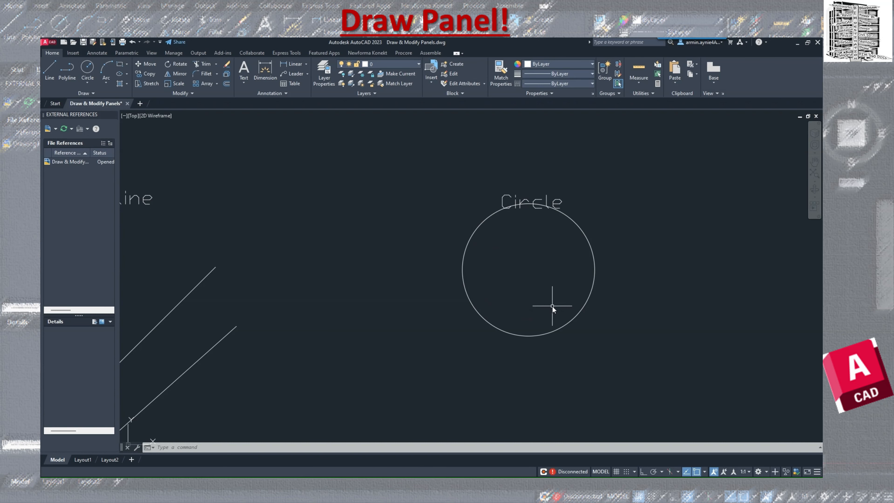
- Draw a nearly flat 3-Point arc below the "ARC" label
middle_drag(681, 327, 295, 326)
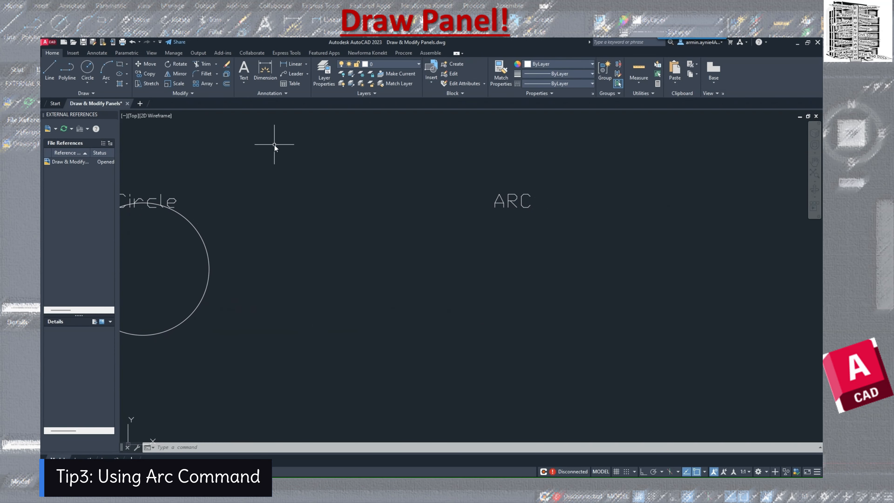
click(107, 83)
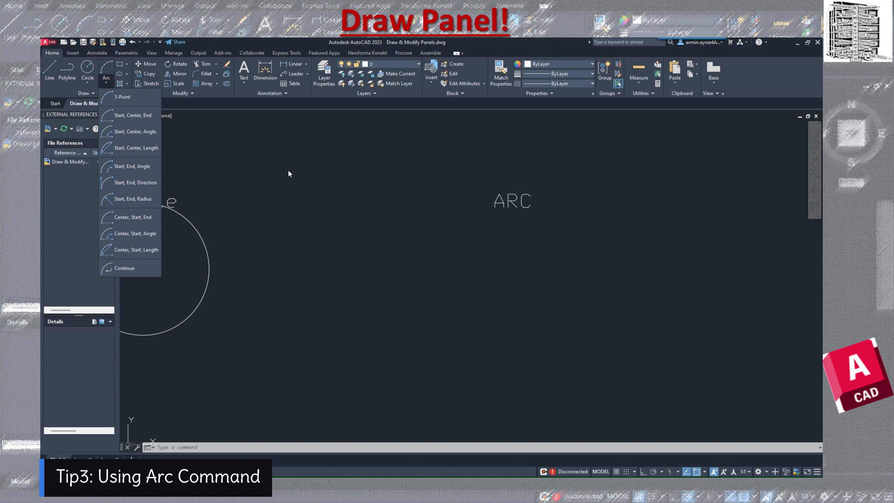
click(114, 97)
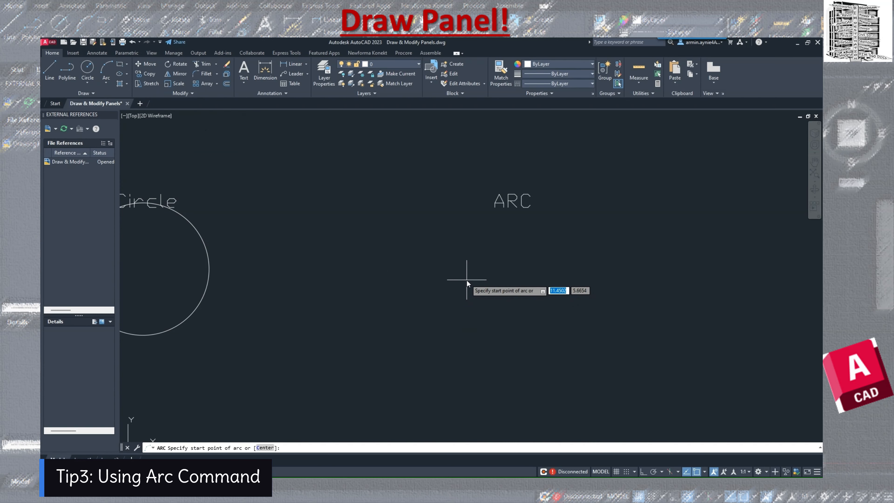
click(448, 278)
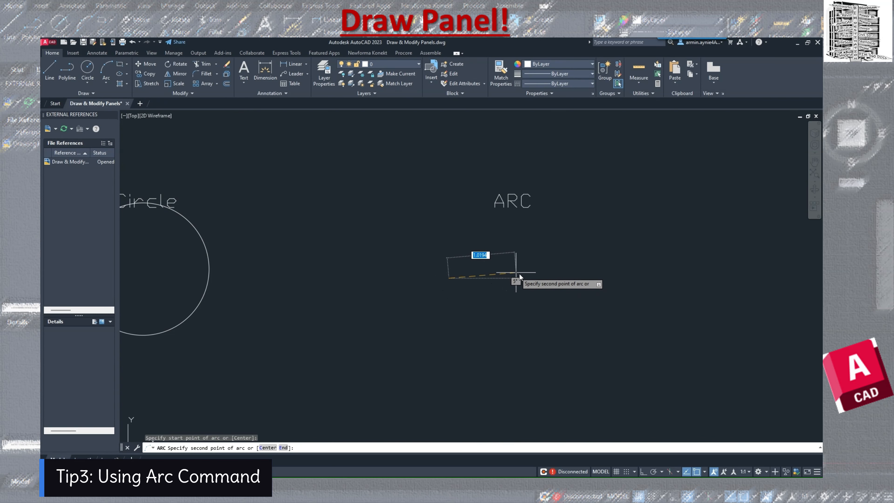
click(548, 276)
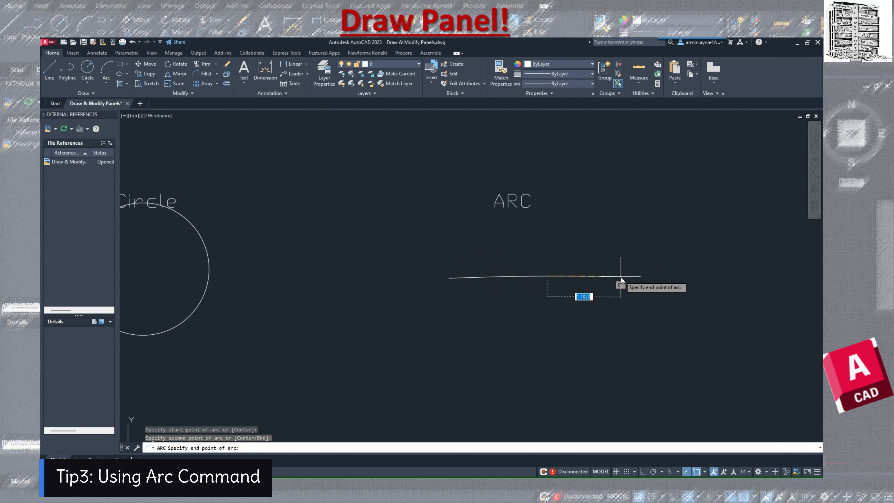
click(621, 276)
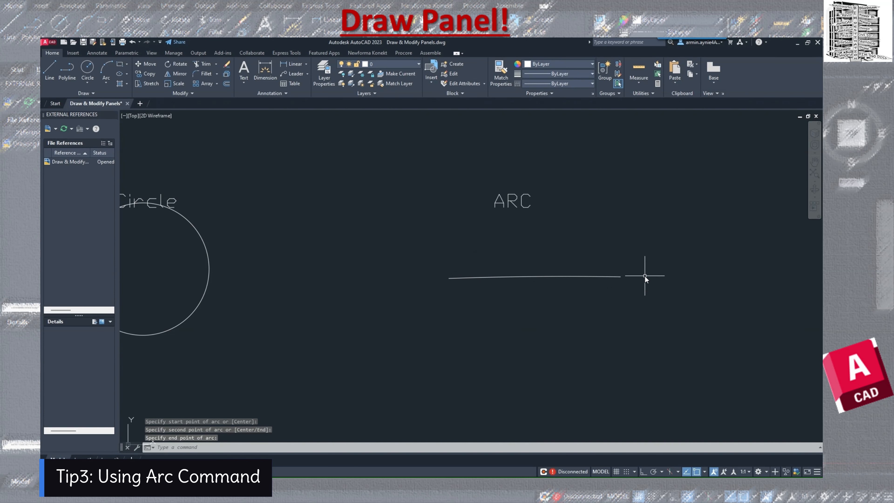
- Stretch the arc's midpoint upward to bow it to a radius of about 1.70
click(562, 277)
click(534, 276)
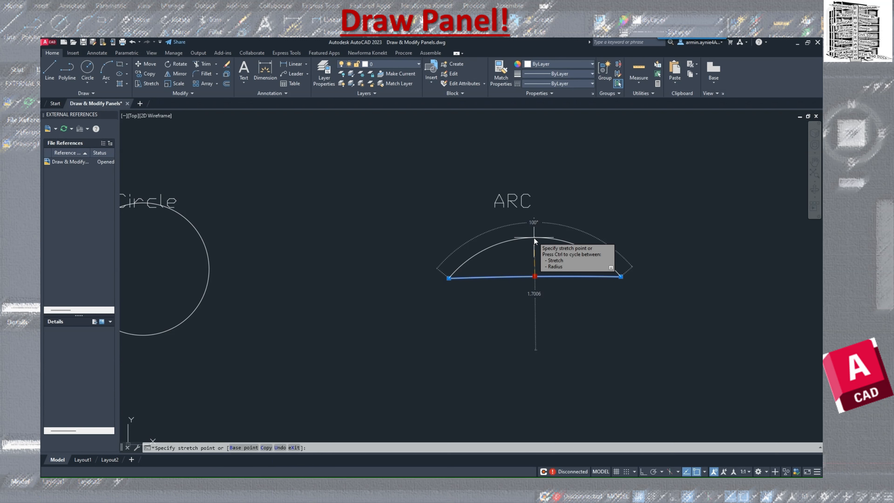
click(533, 238)
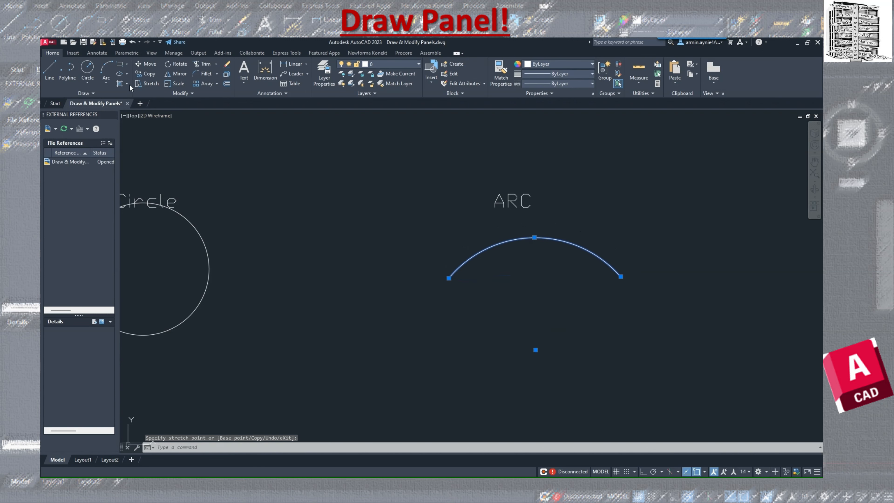
- Draw a Start, Center, End arc with a radius of about 1.7 below the first arc, forming a lower half circle
click(106, 84)
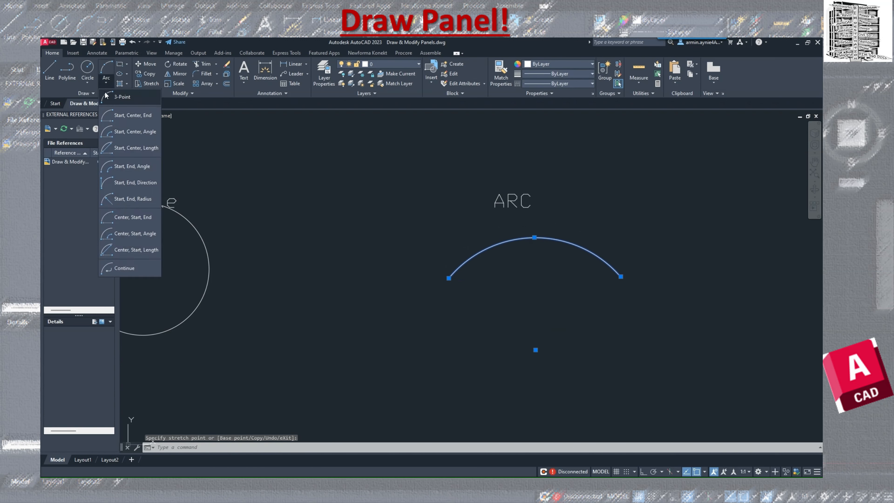
click(111, 115)
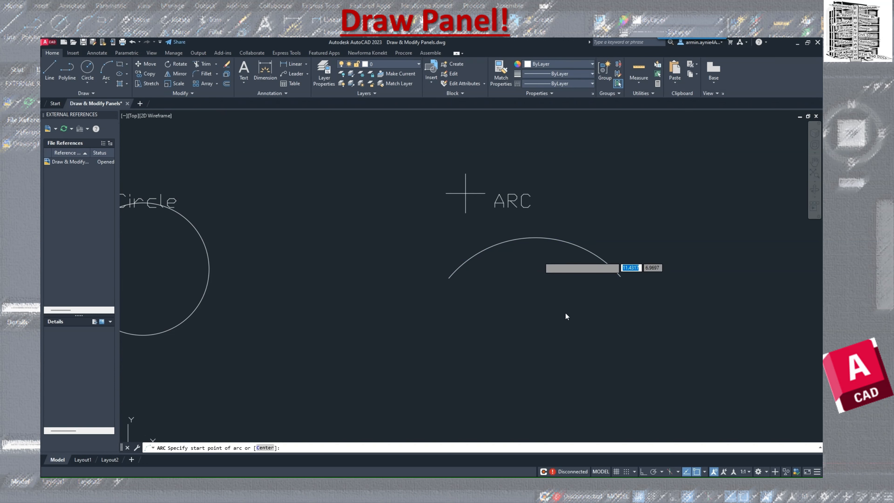
click(442, 337)
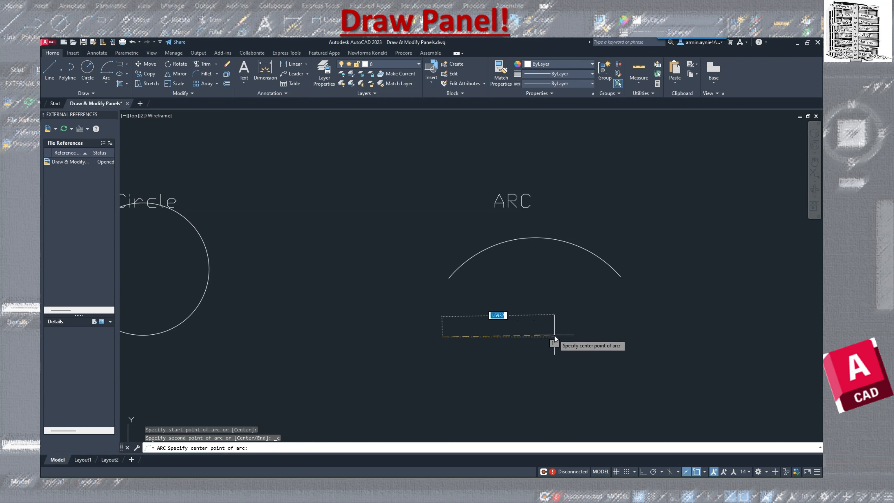
click(554, 334)
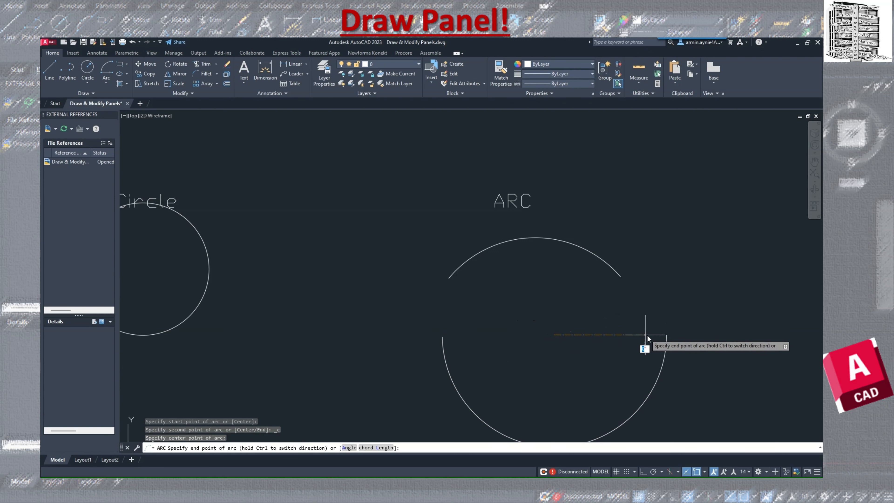
click(667, 335)
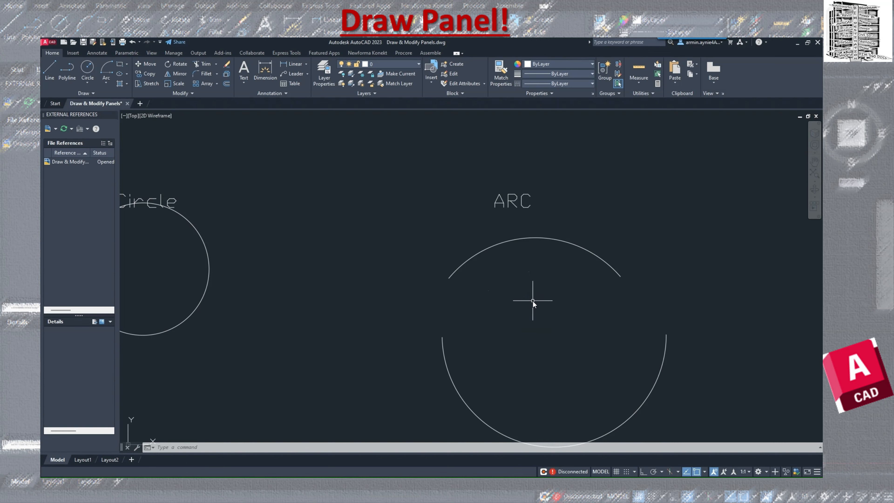
- Draw a rectangle 3 wide and 2 high below the "Rectangle & Polygon" label
middle_drag(532, 300, 321, 298)
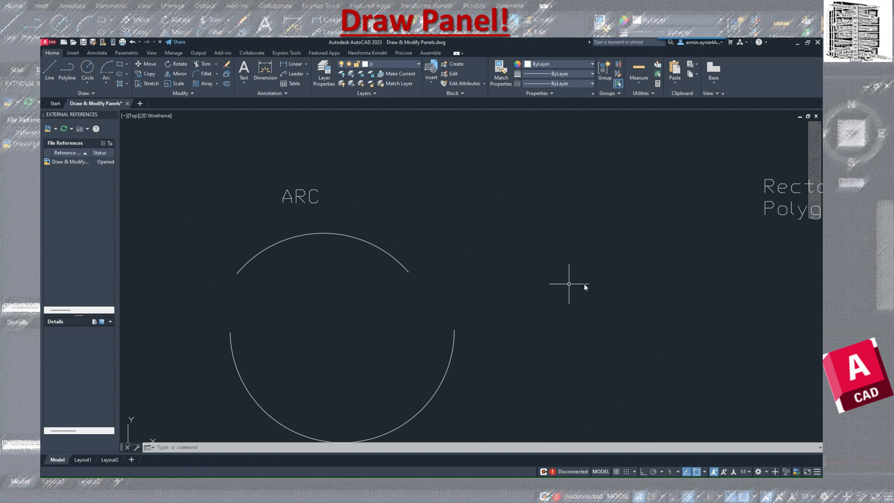
middle_drag(622, 293, 365, 293)
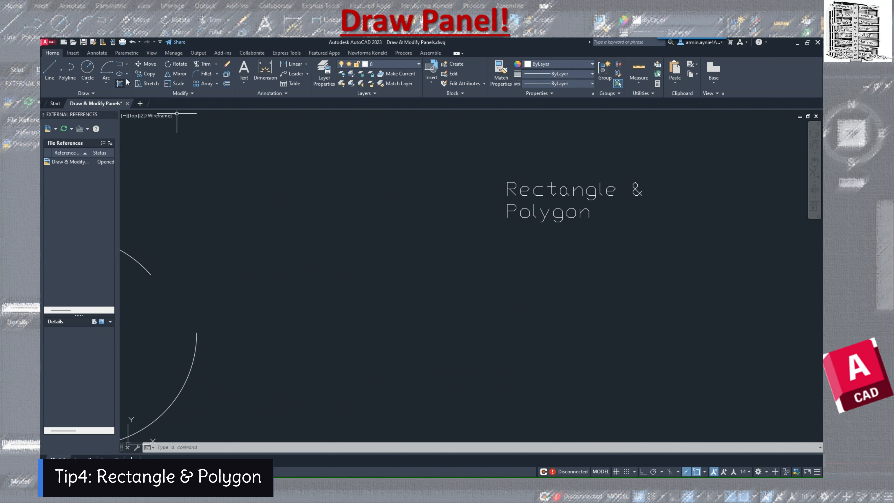
click(119, 67)
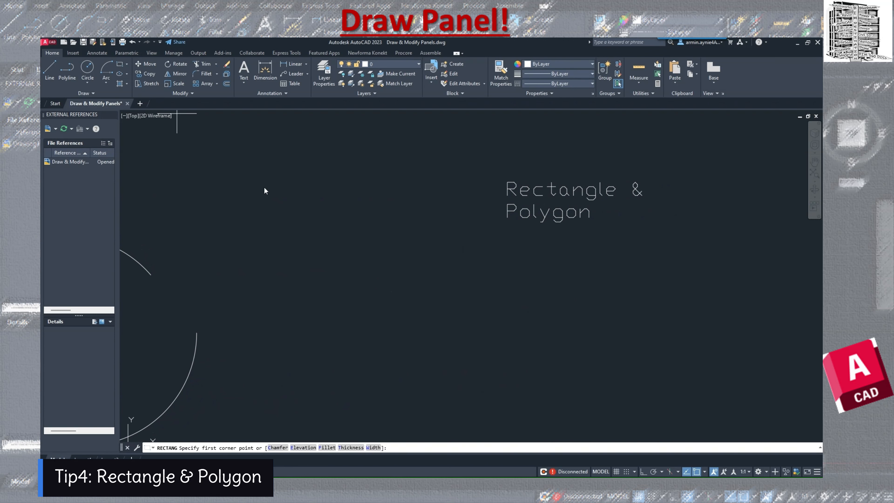
click(490, 254)
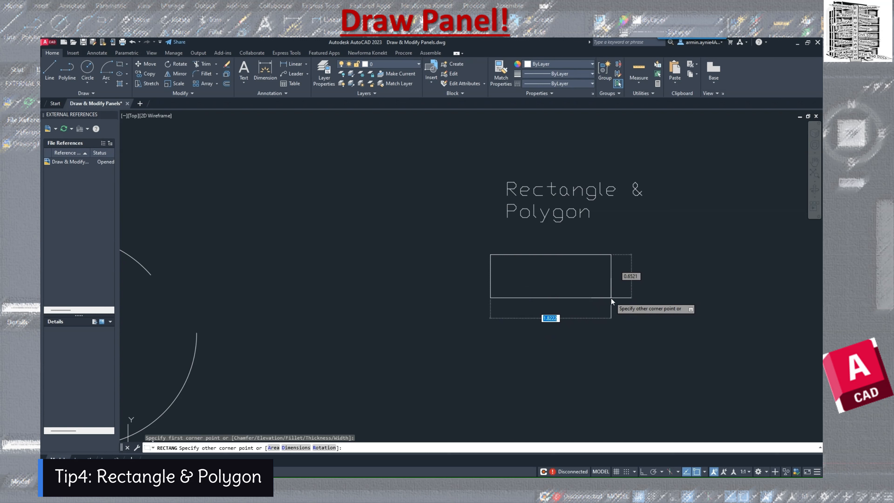
text(3)
key(Tab)
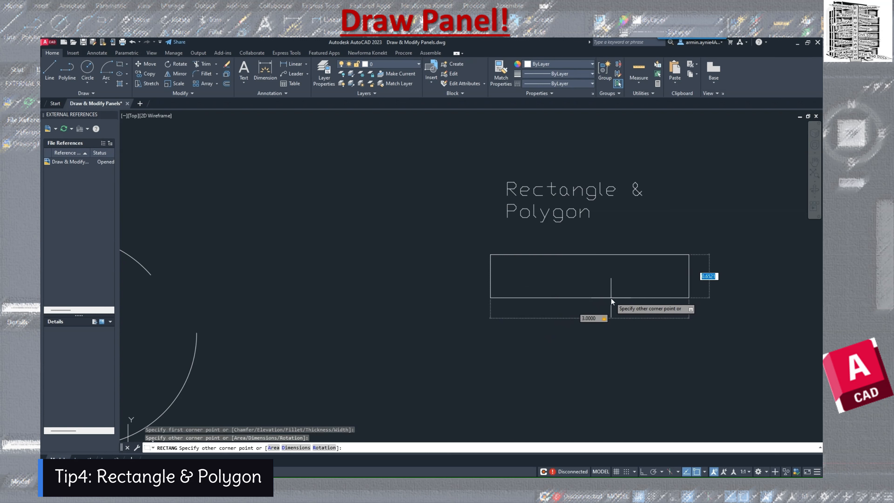
text(2)
key(Return)
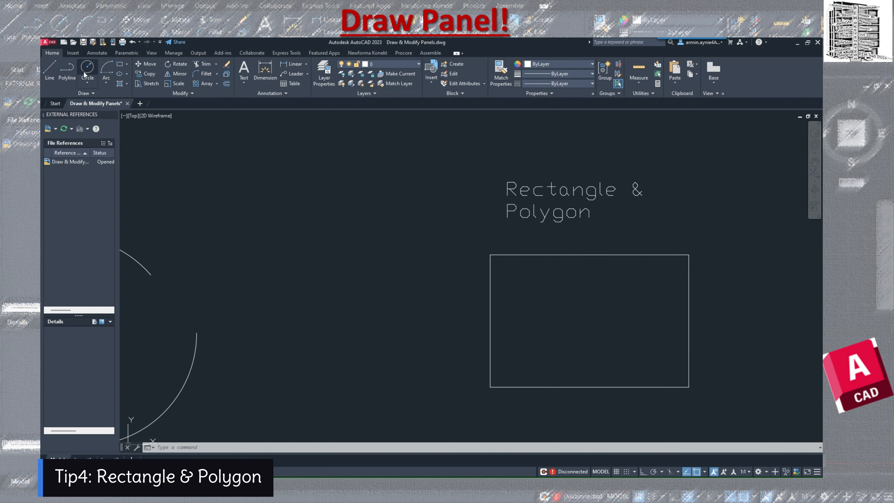
- Draw a 1.5 by 1.8 rectangle upward from a corner inside the first rectangle and select it
click(120, 64)
click(512, 290)
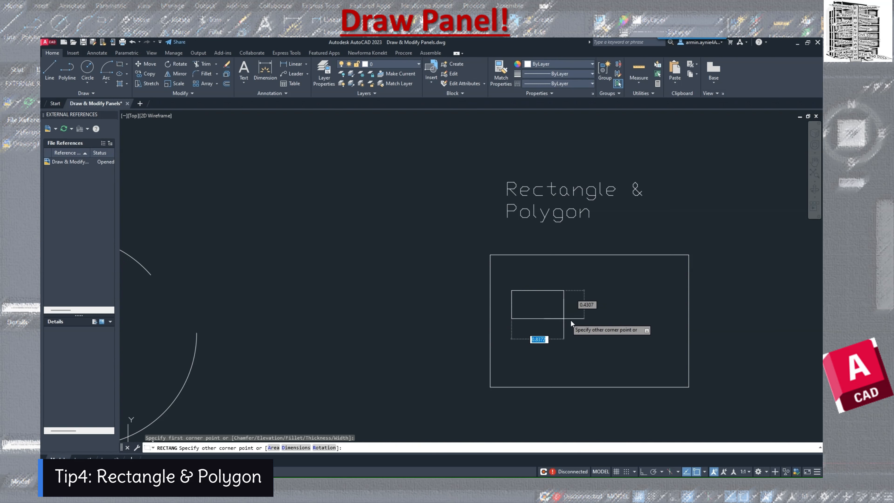
text(1.5)
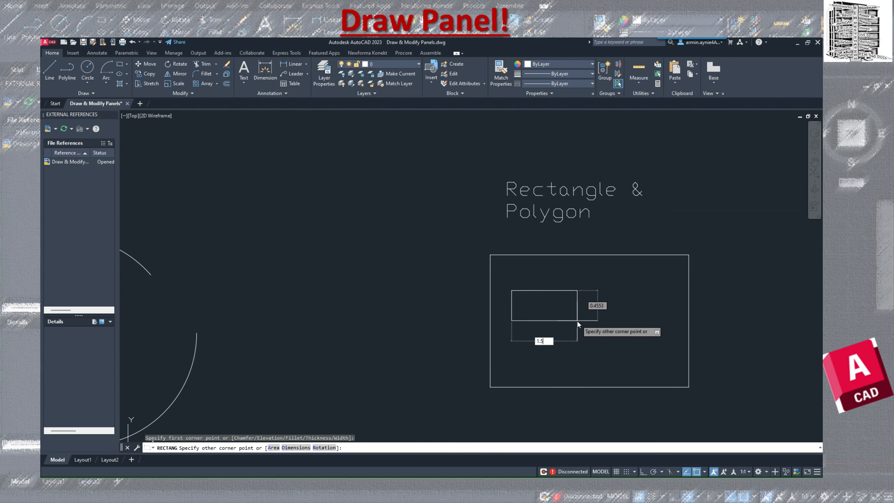
key(Tab)
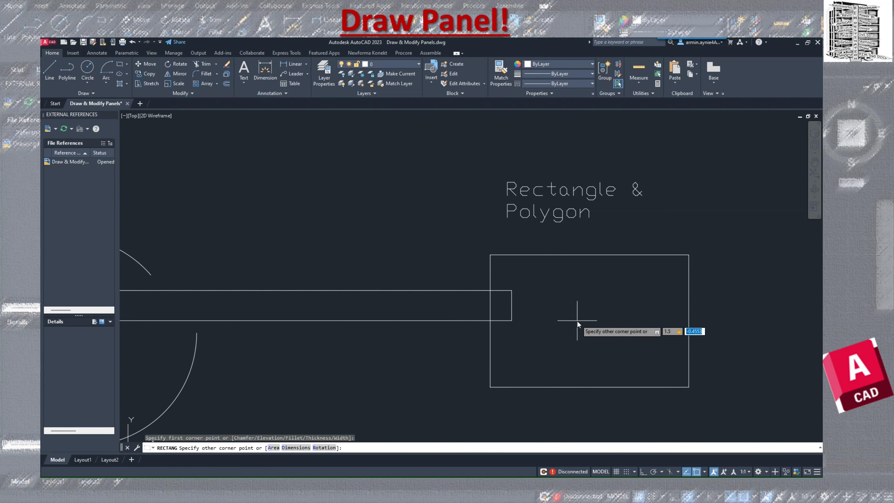
text(1.8)
key(Return)
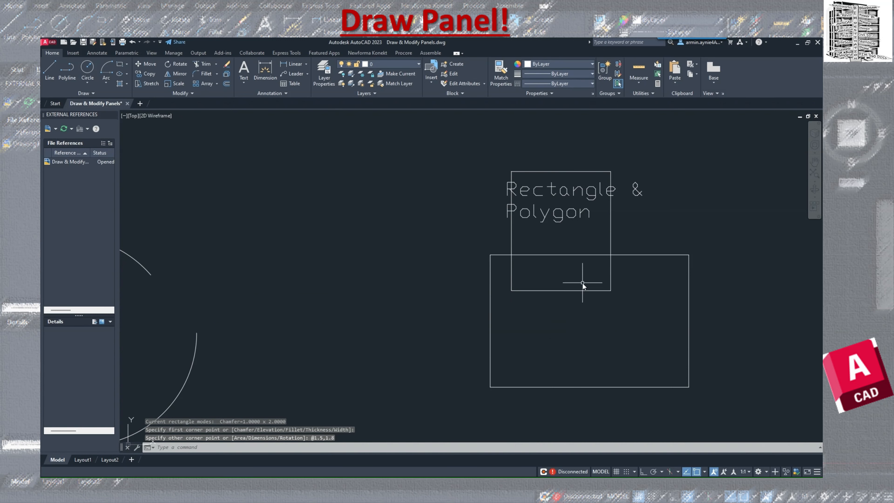
click(594, 290)
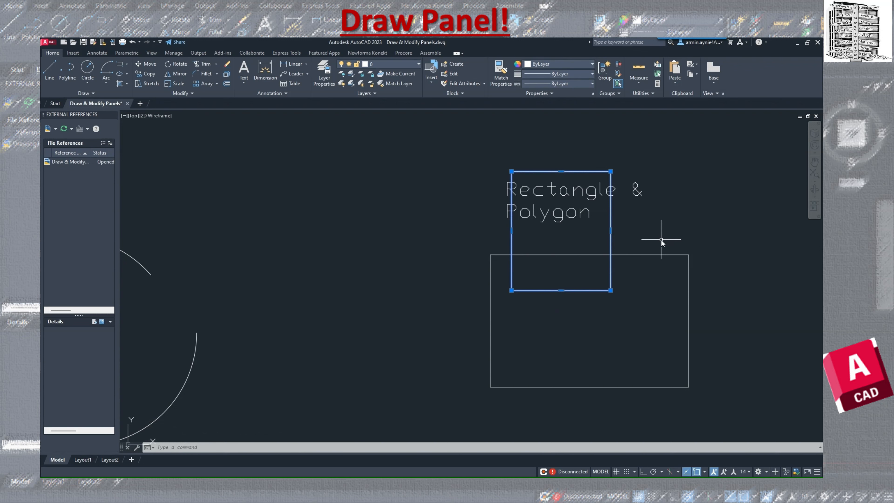
- Draw a five-sided polygon below the rectangles, inscribed in a circle with a radius of 2
scroll(397, 238, down, 2)
middle_drag(523, 319, 528, 280)
scroll(515, 302, up, 2)
scroll(515, 302, down, 2)
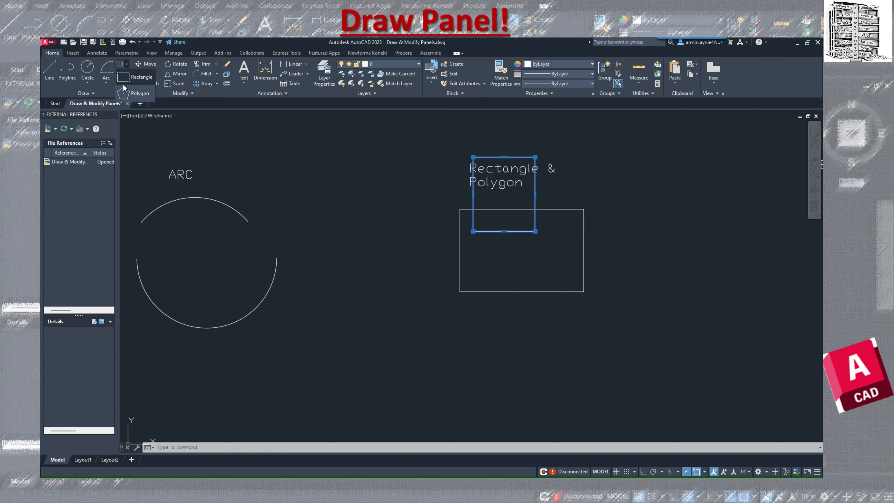
click(131, 90)
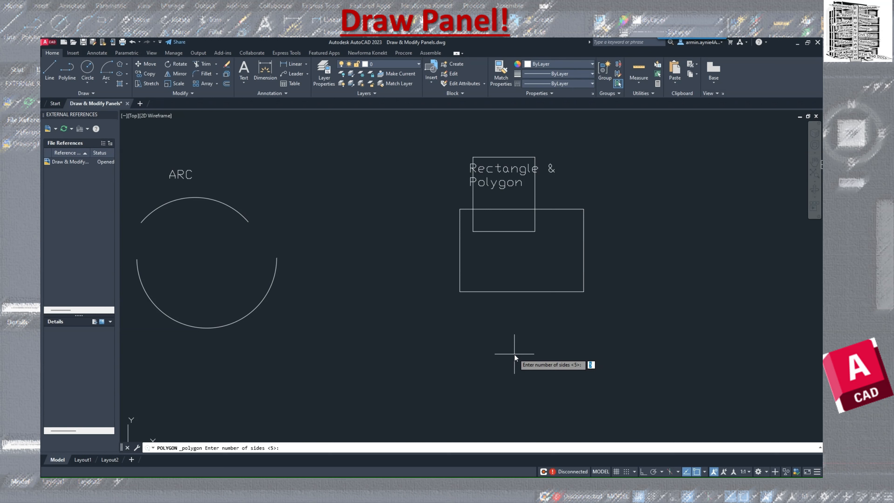
key(Return)
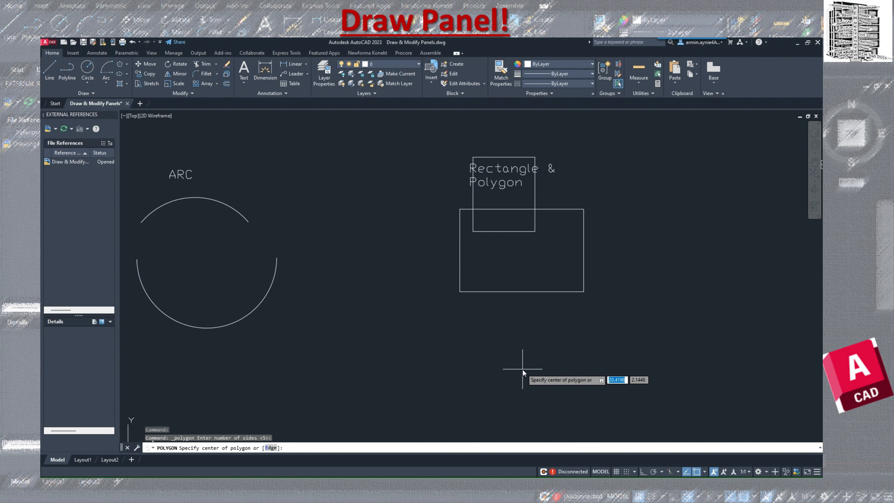
click(523, 369)
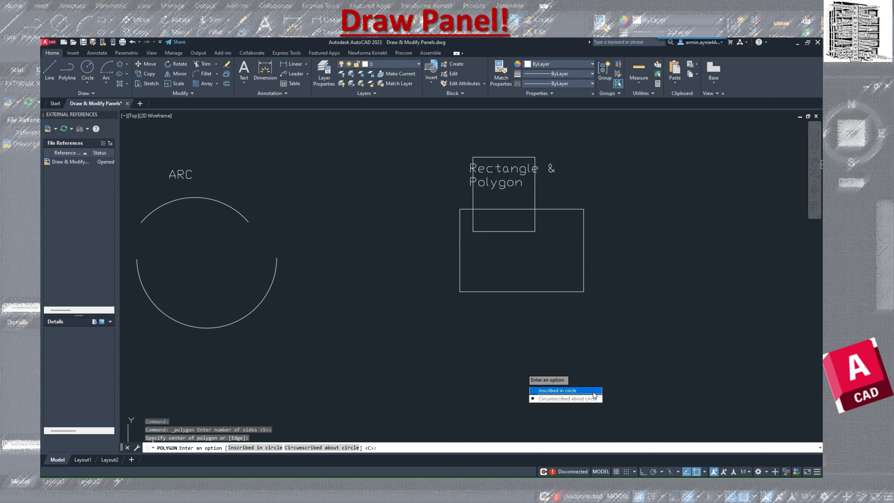
click(557, 391)
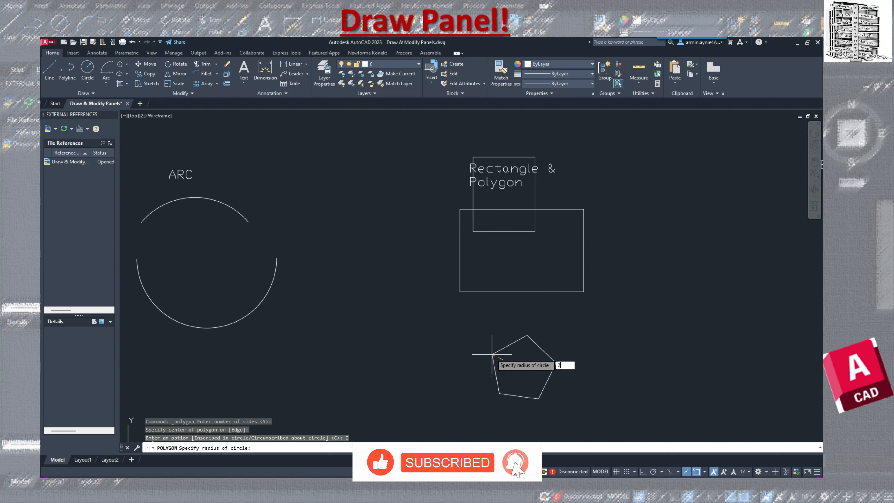
text(2)
key(Return)
scroll(588, 353, down, 5)
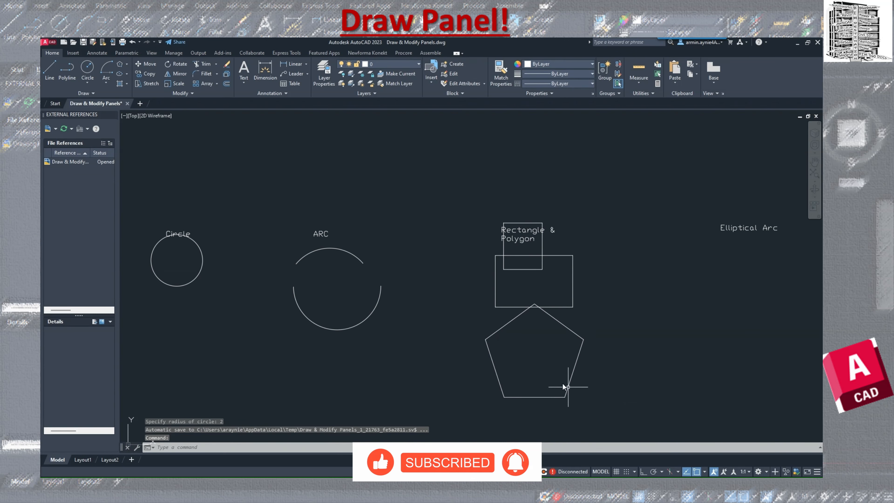
- Draw a five-sided polygon below the first pentagon, circumscribed about a circle with a radius of 2
scroll(541, 316, up, 2)
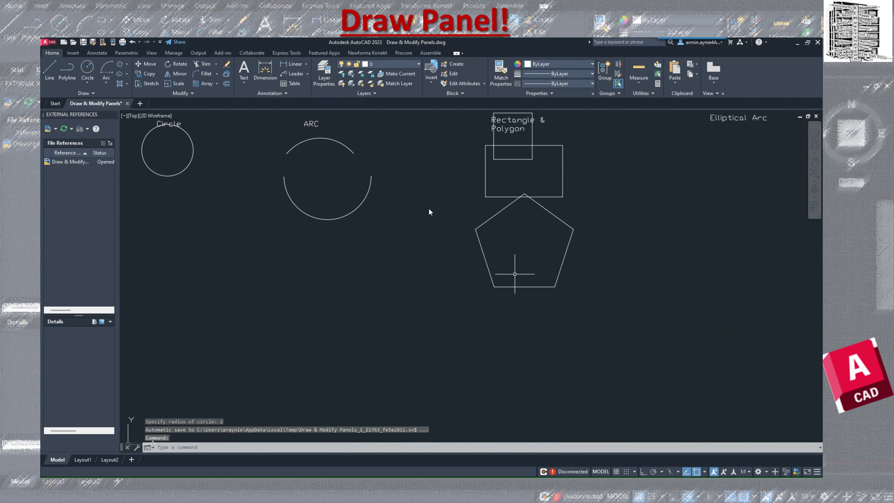
click(120, 64)
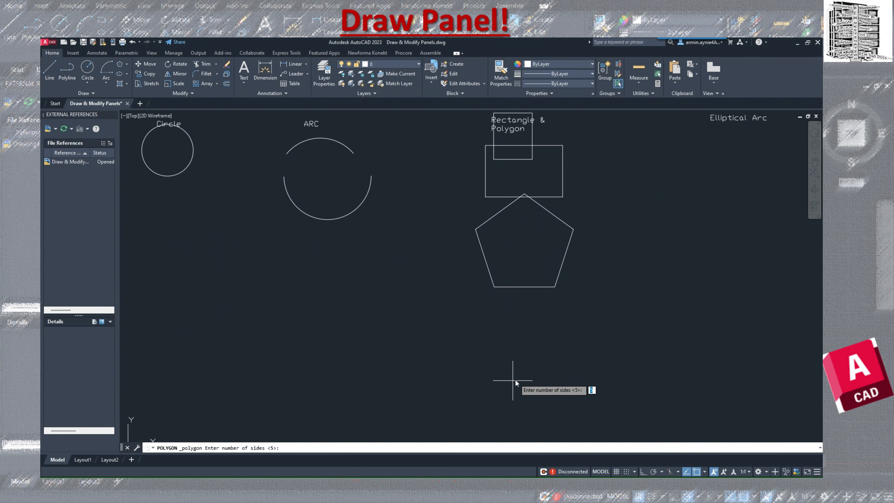
key(Return)
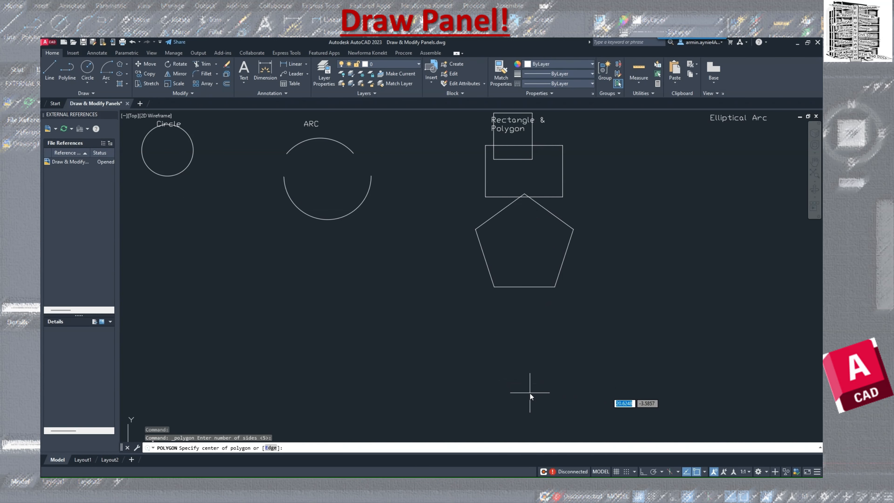
click(529, 392)
click(550, 422)
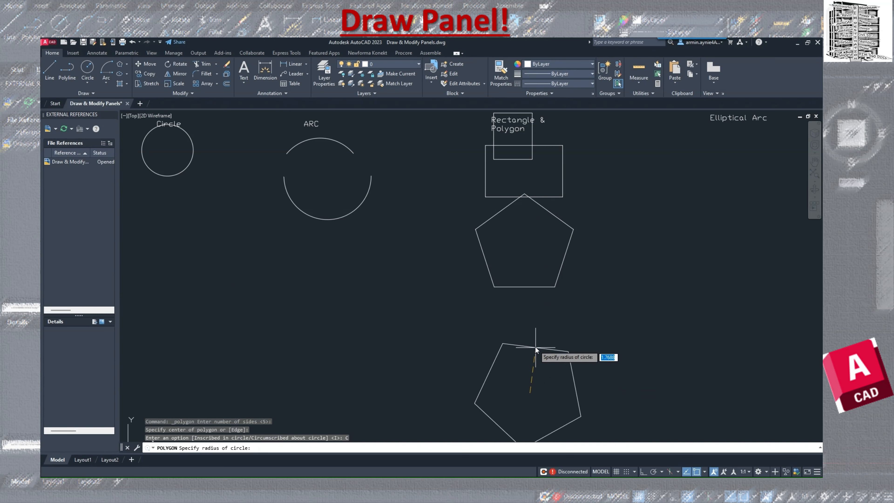
text(2)
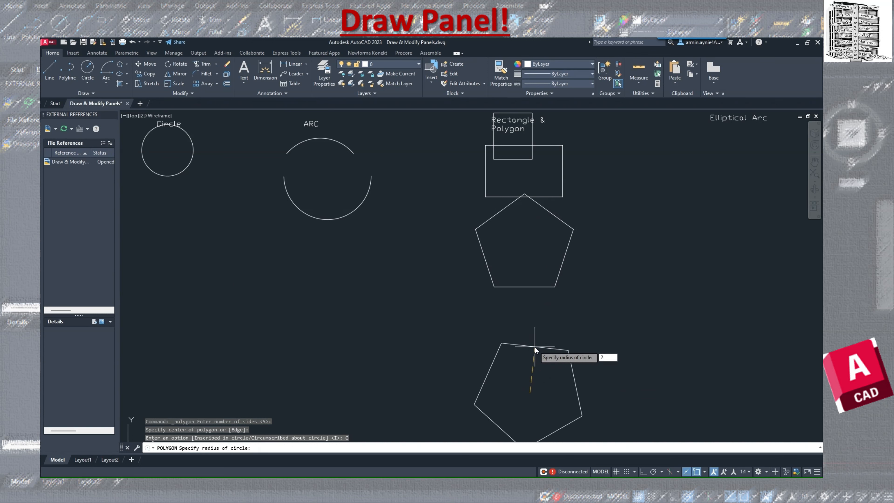
key(Return)
scroll(561, 306, down, 2)
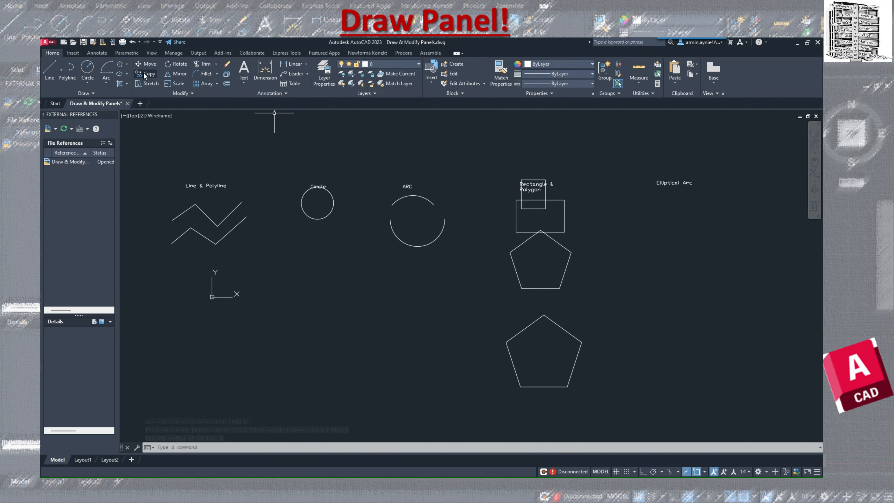
- Preview circles centred in the upper and lower pentagons to compare inscribed and circumscribed polygons, cancelling each circle
click(87, 69)
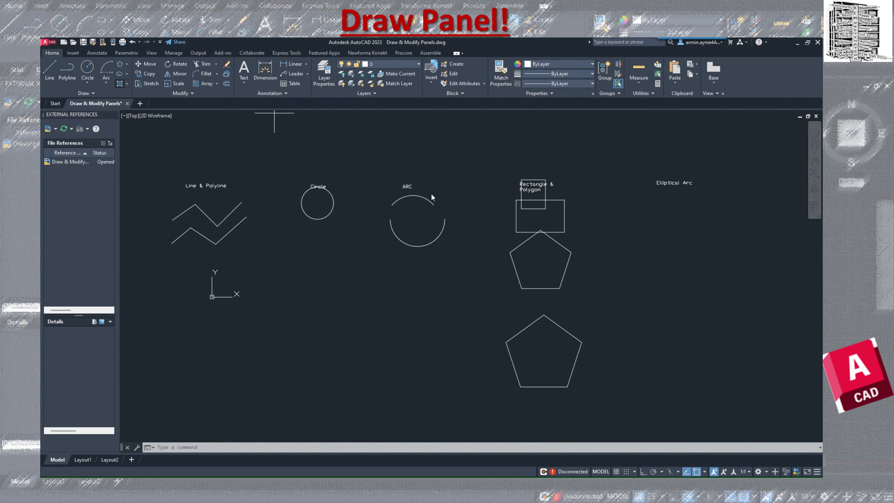
click(541, 261)
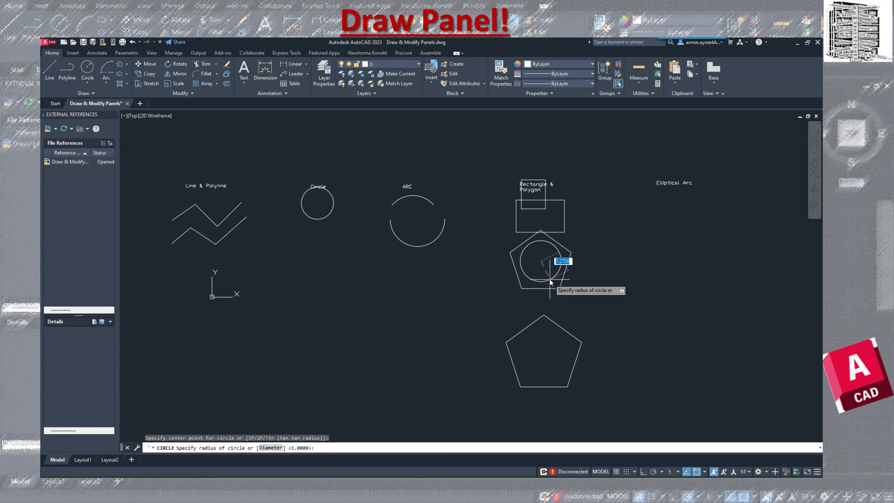
key(Escape)
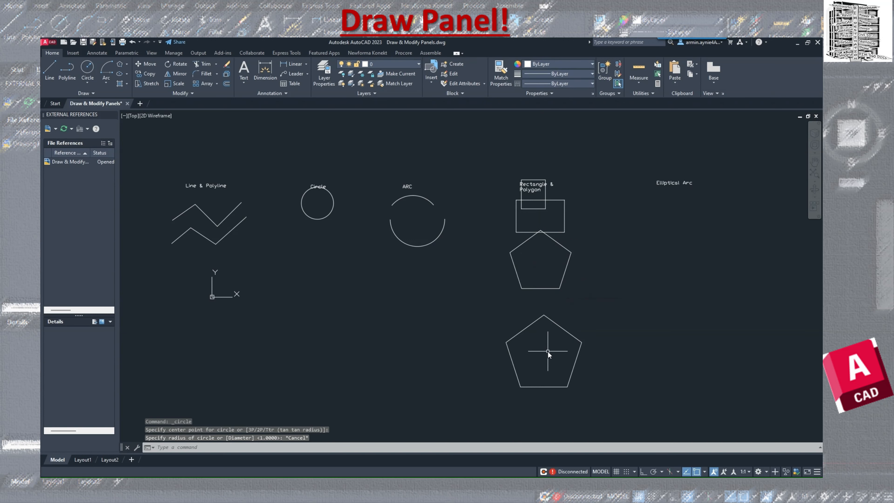
click(121, 66)
key(Escape)
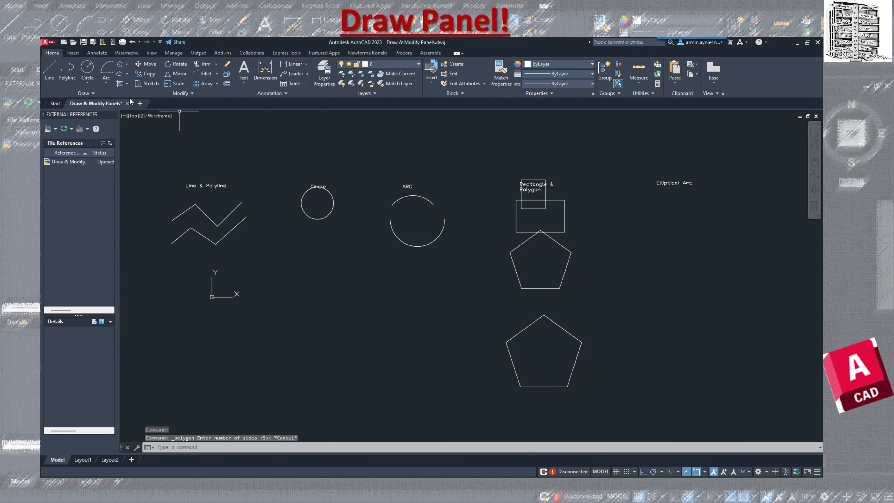
click(87, 69)
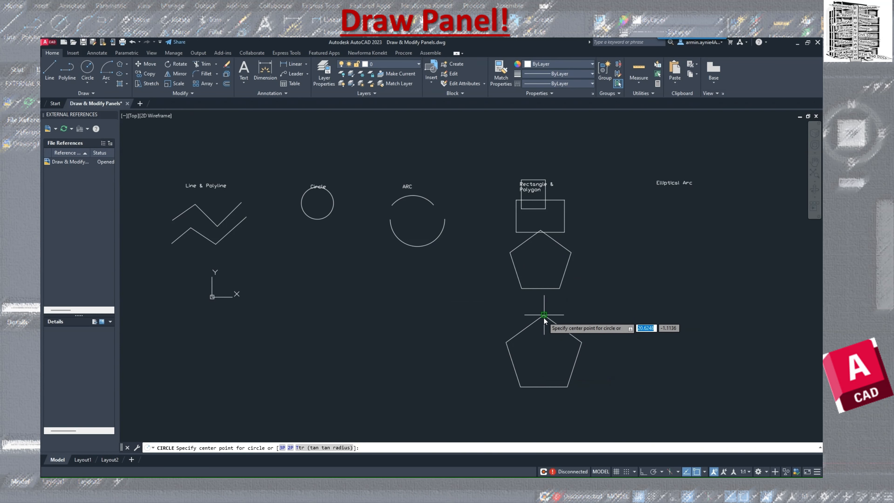
click(544, 353)
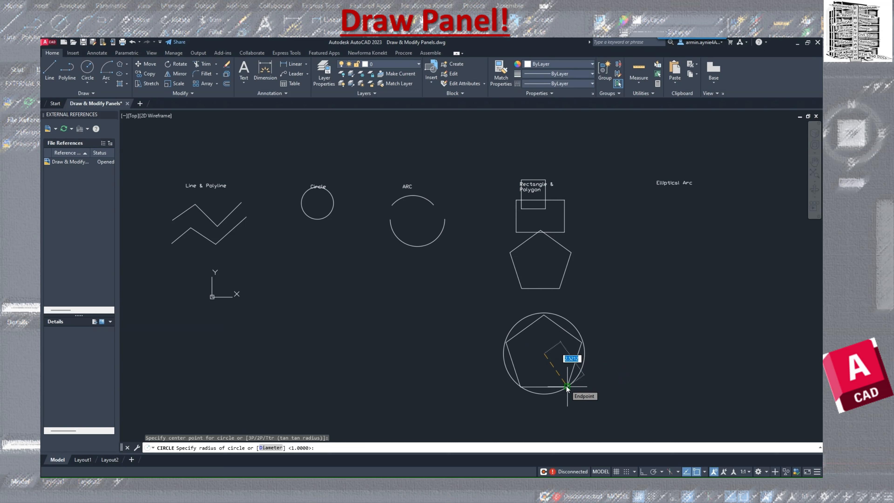
key(Escape)
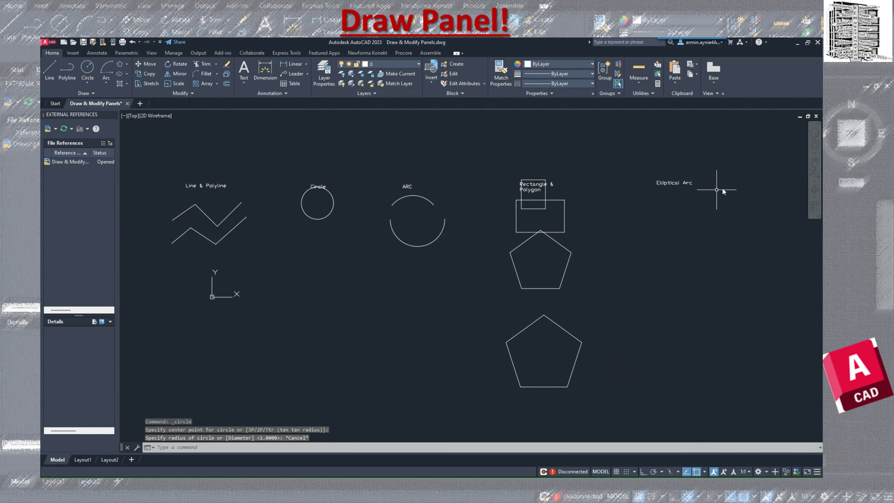
- Place the centre of an ellipse below the "Elliptical Arc" label and its first axis endpoint about 1.75 away, nearly horizontal
scroll(723, 187, up, 2)
scroll(722, 187, up, 2)
scroll(707, 180, up, 2)
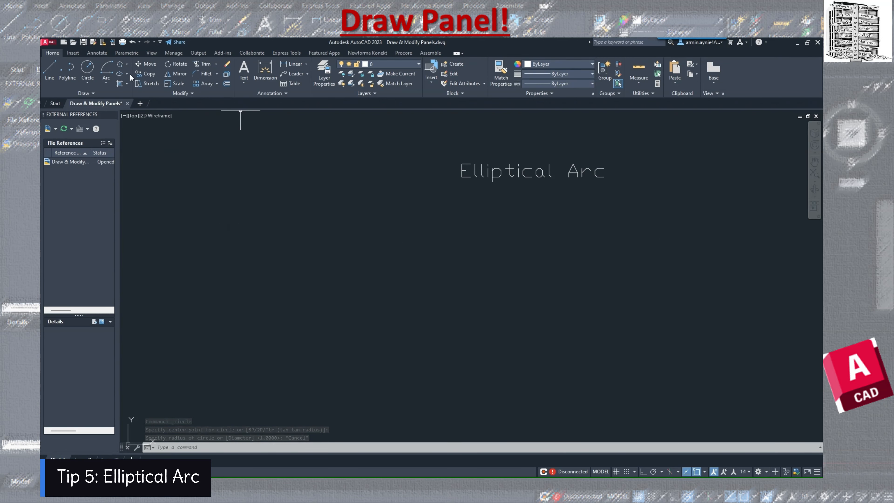
click(119, 73)
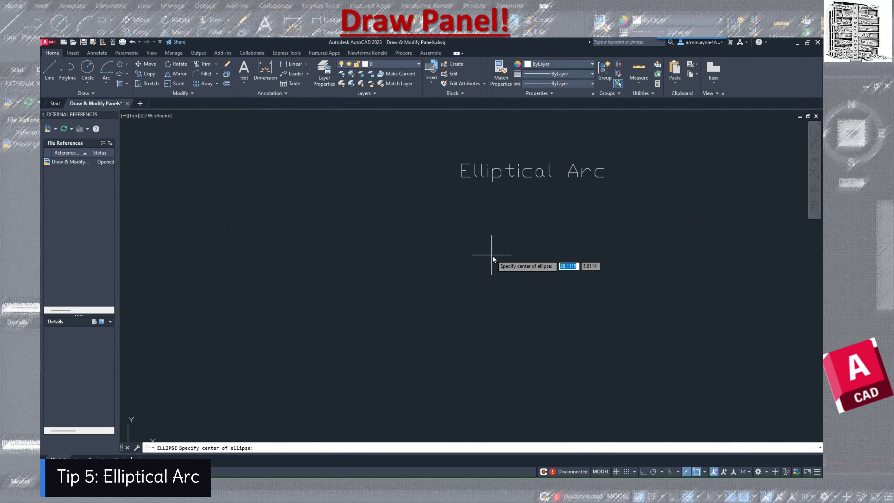
click(508, 258)
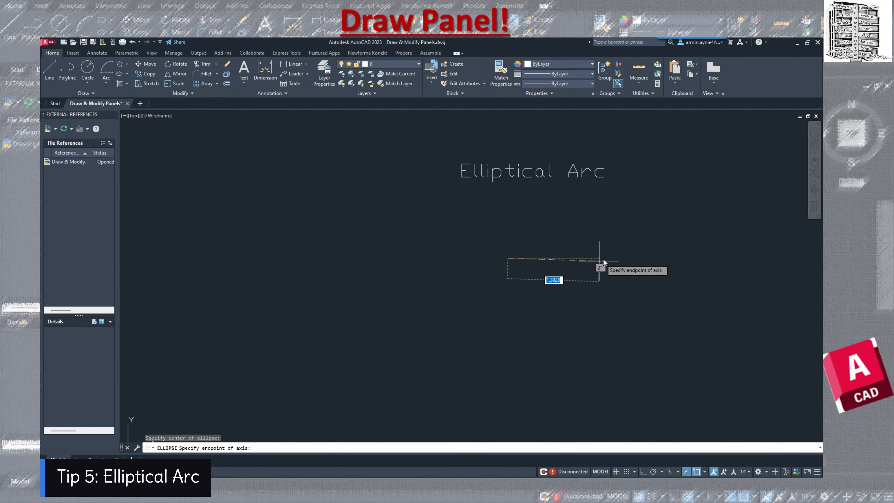
click(624, 255)
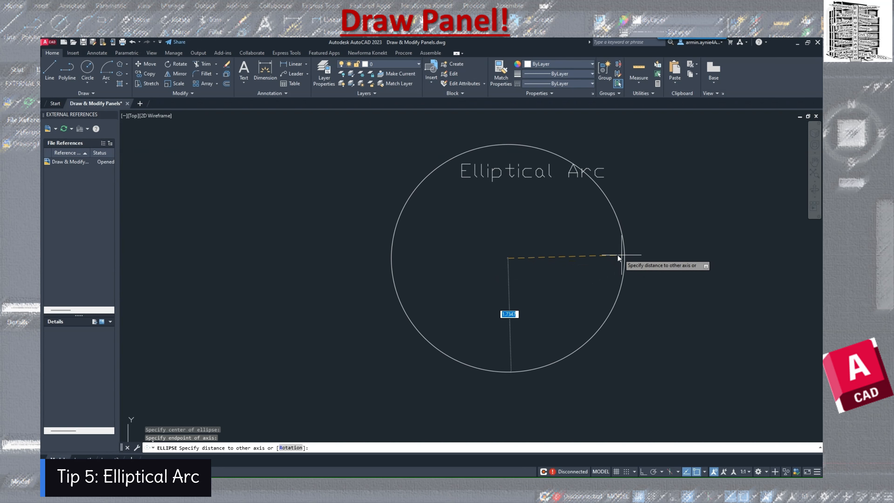